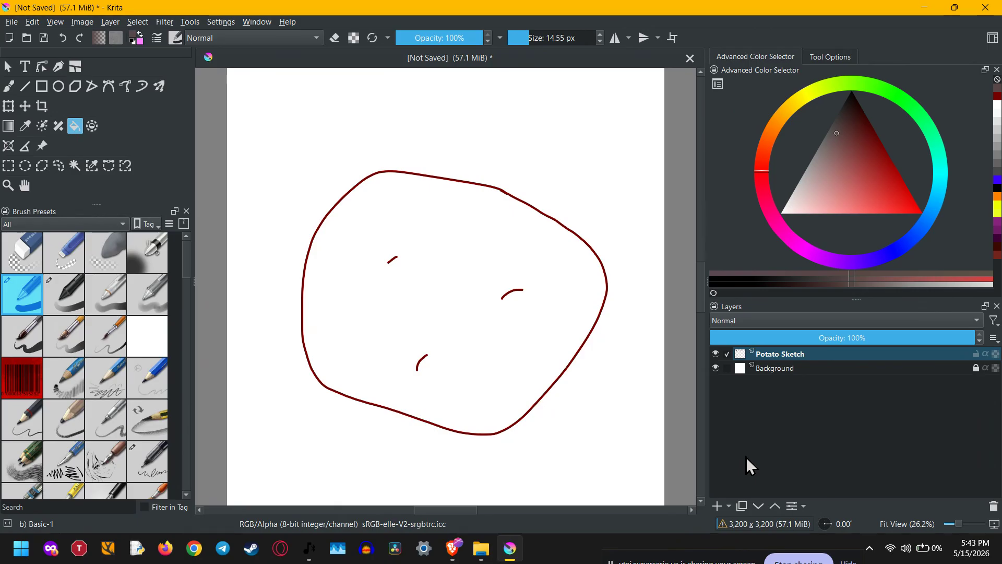
Add a new paint layer above Potato Sketch and place it inside a new group layer
click(718, 506)
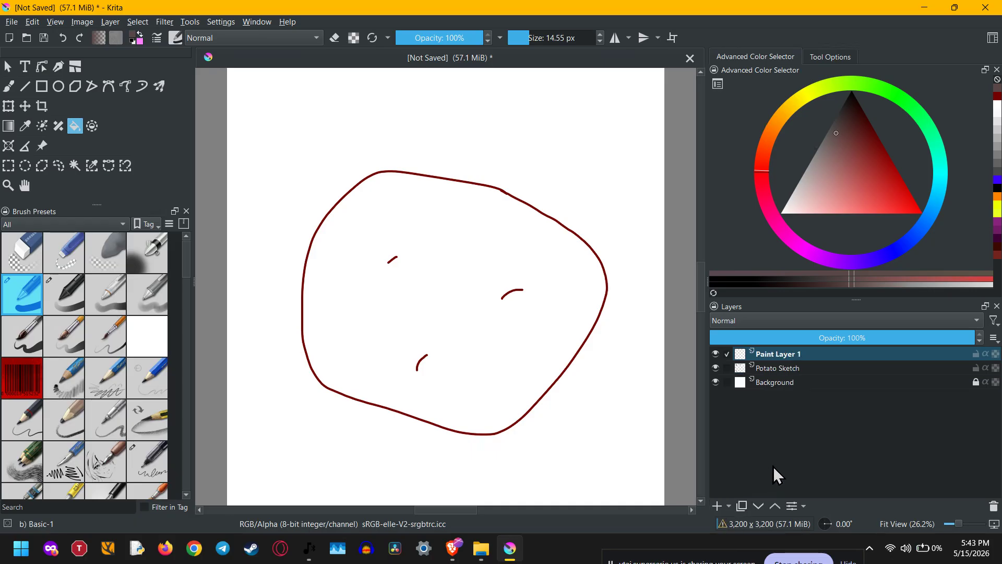
click(788, 355)
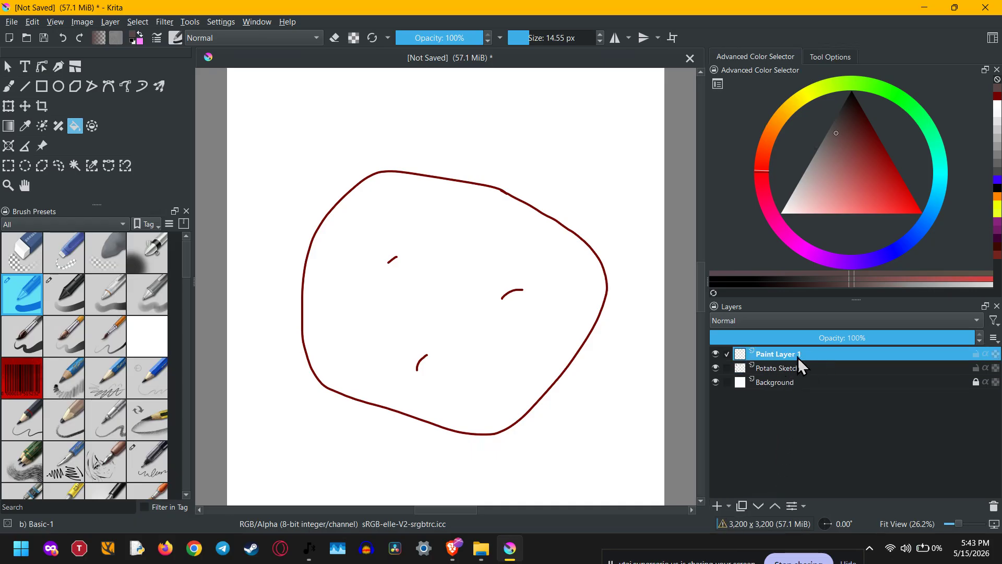
click(729, 506)
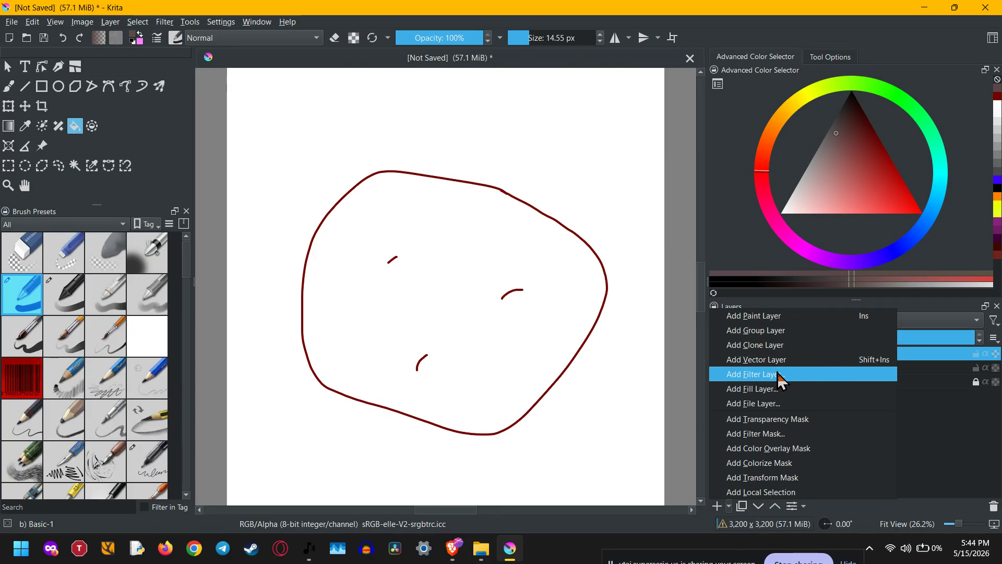
click(777, 331)
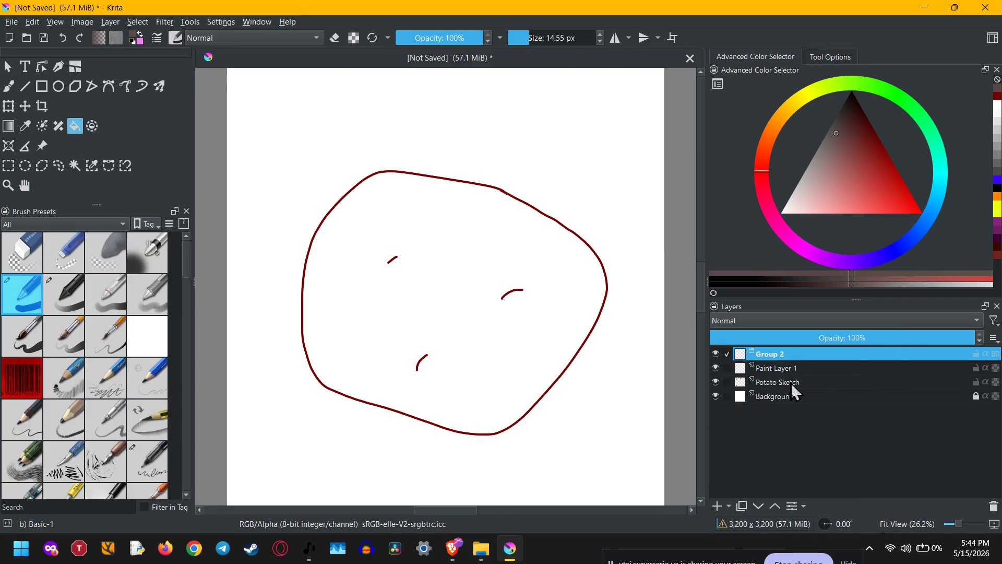
mouse_move(791, 357)
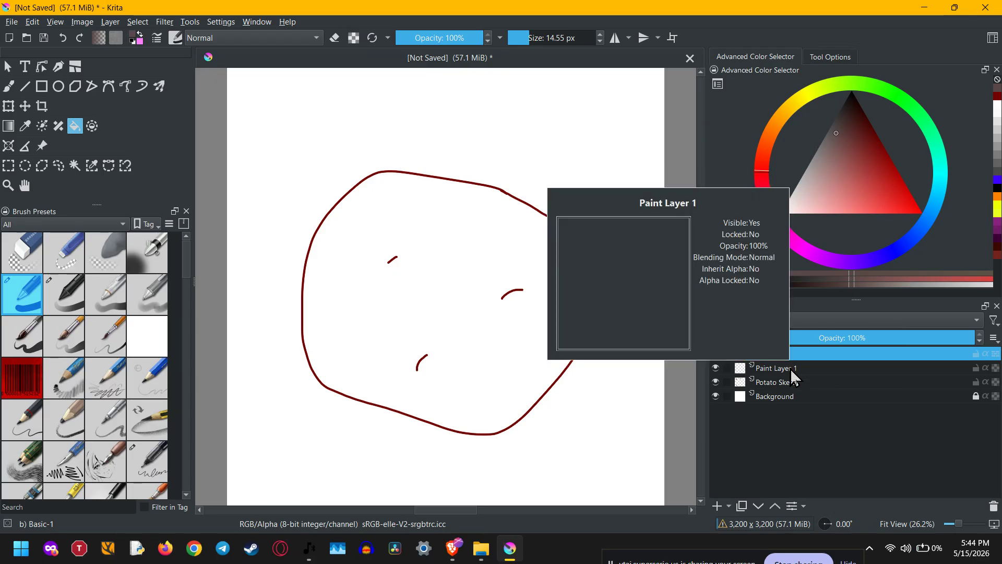
drag(794, 370, 796, 355)
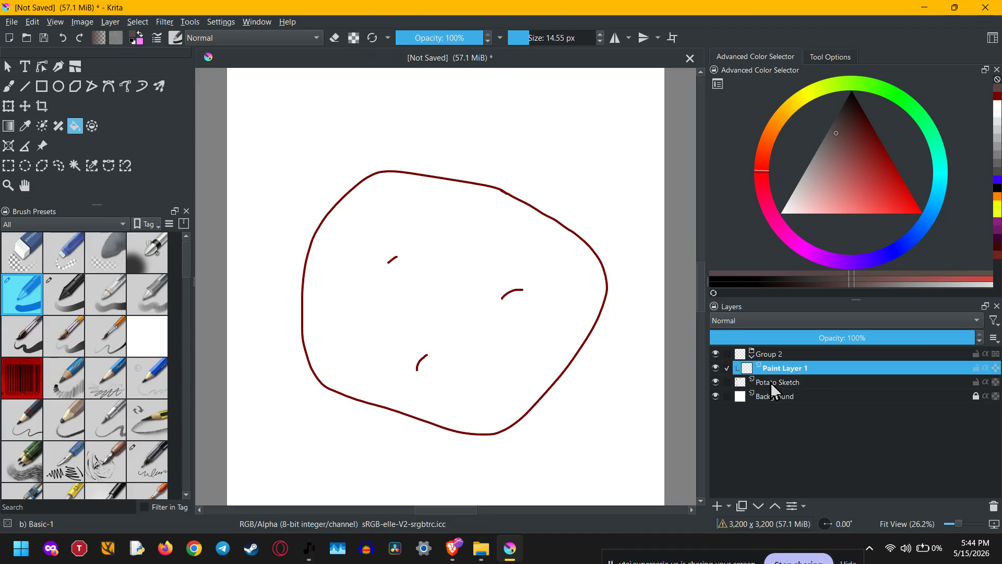
Examine the filter layer and fill layer options and the list of available layer types without adding any
click(729, 504)
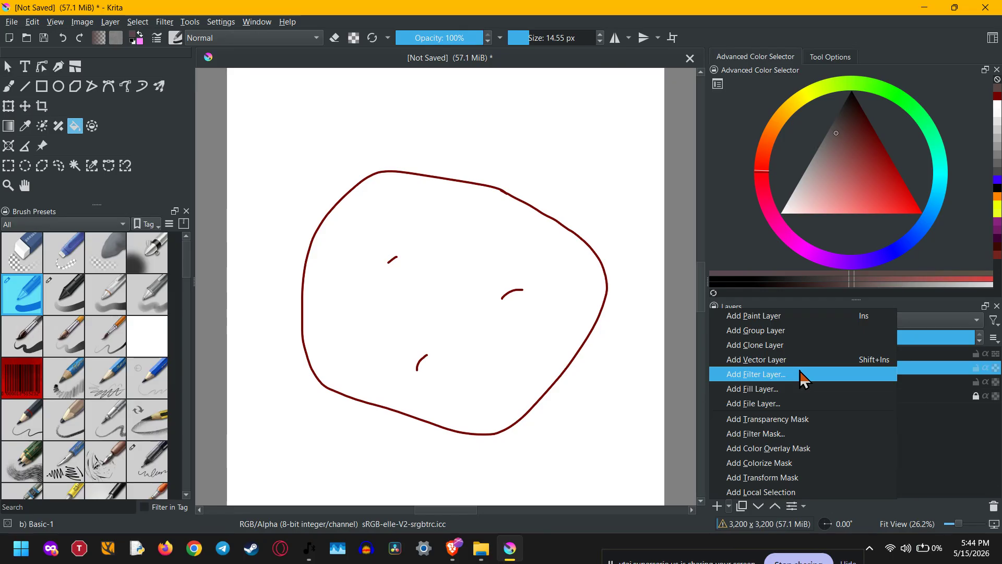
click(816, 375)
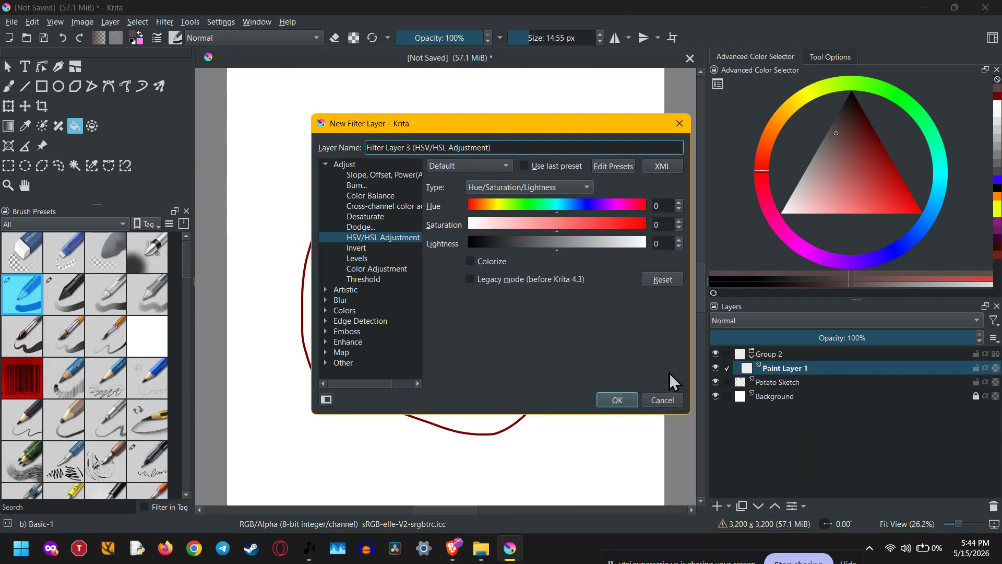
click(663, 400)
click(731, 507)
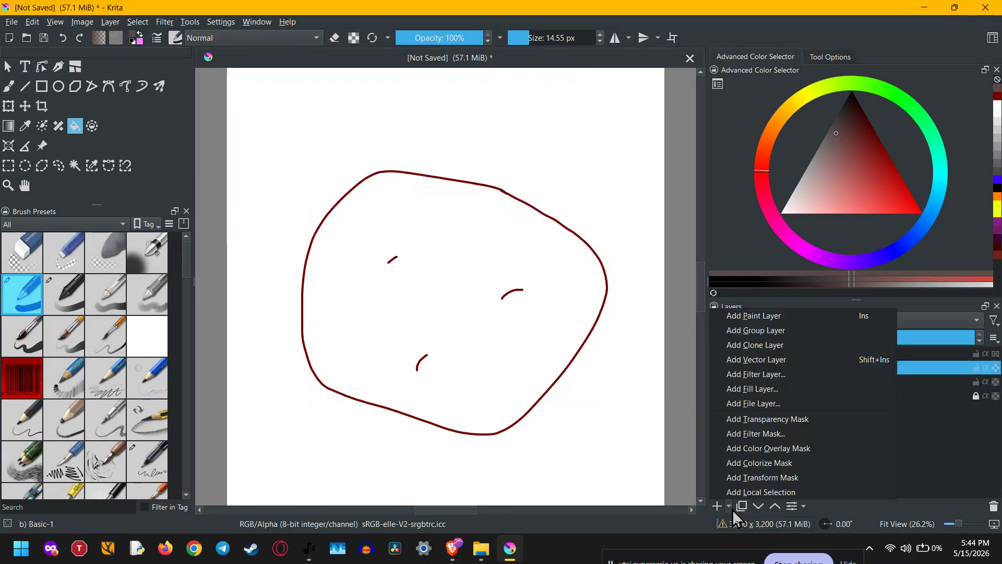
click(762, 391)
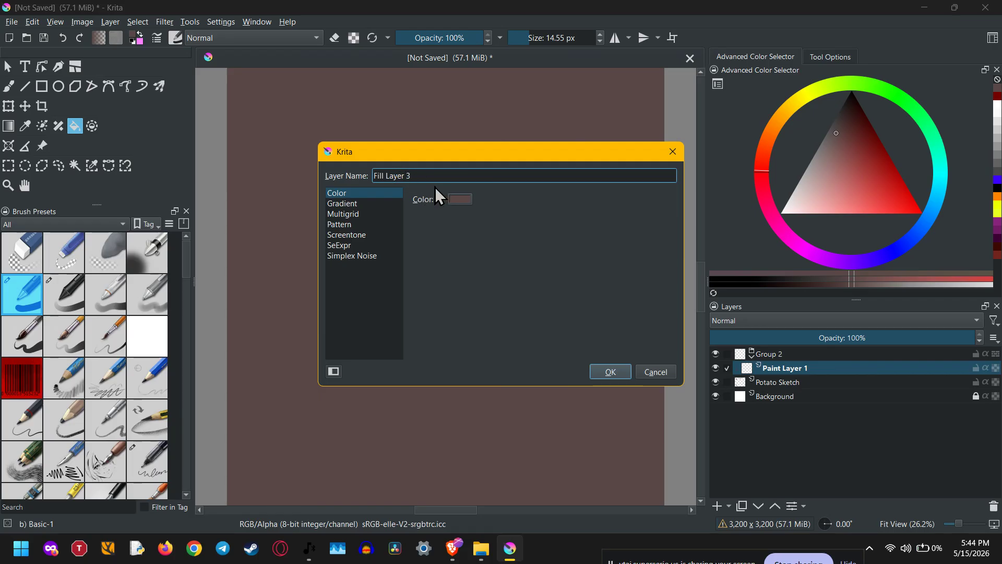
click(658, 374)
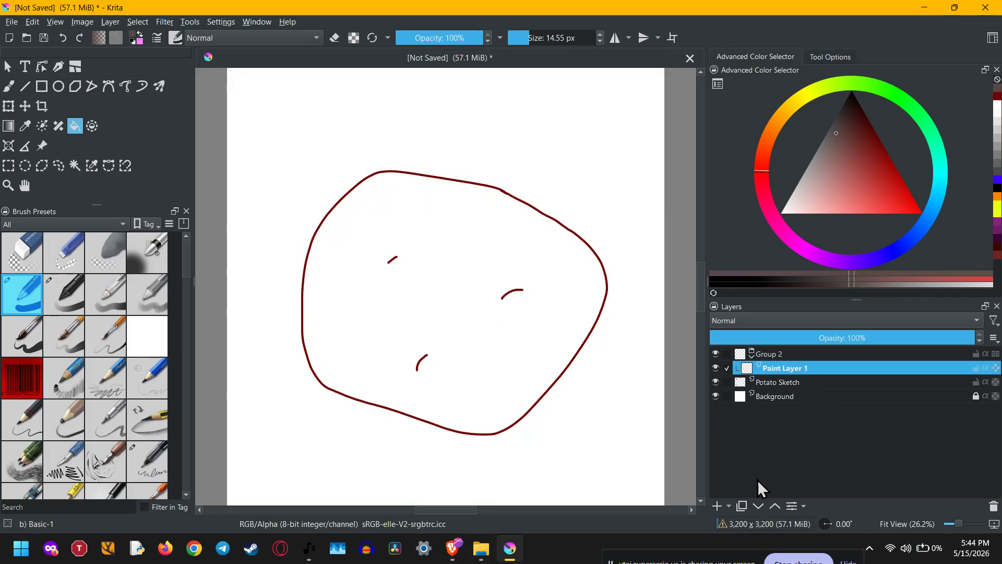
click(727, 504)
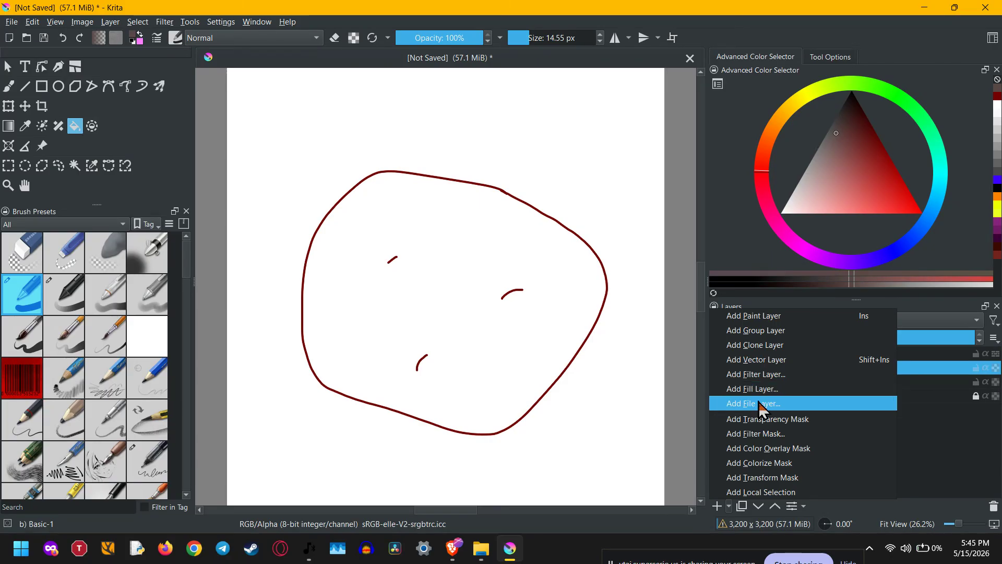
click(914, 459)
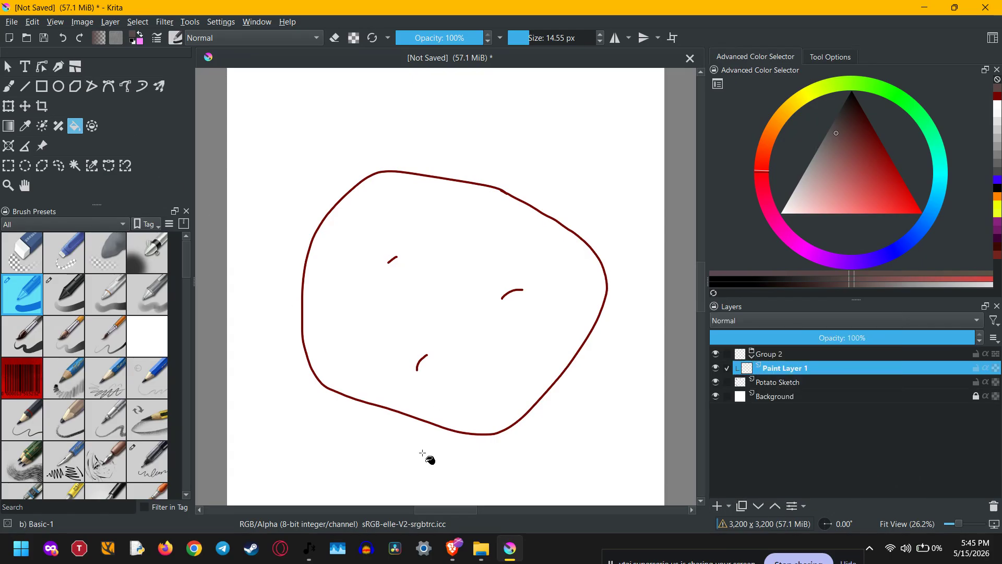
Switch to File Explorer and bring hdri-premium-skies-above-the-clouds-12.jpg from the second pinned Downloads folder into the Krita document as a new layer
click(480, 548)
scroll(484, 481, down, 5)
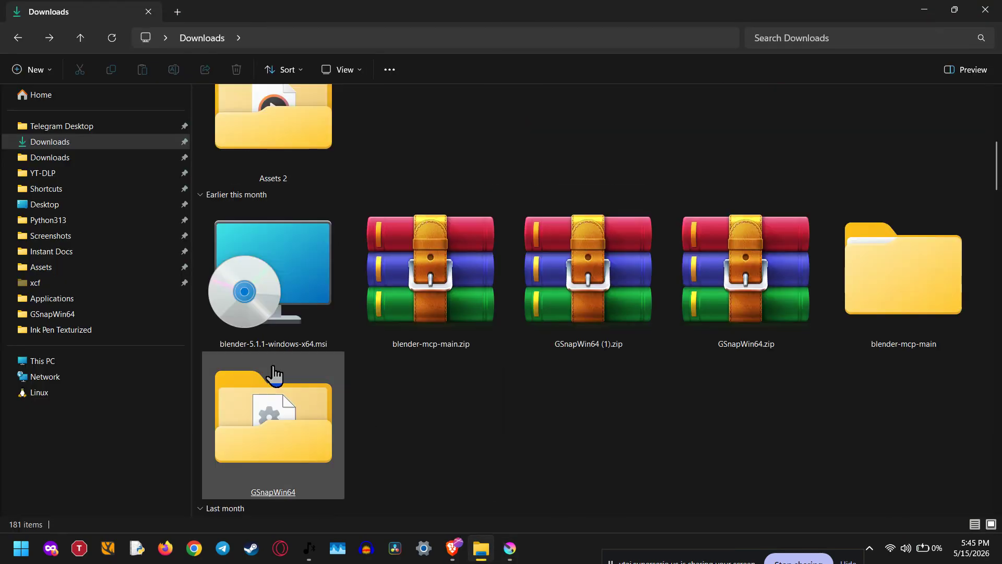
click(49, 156)
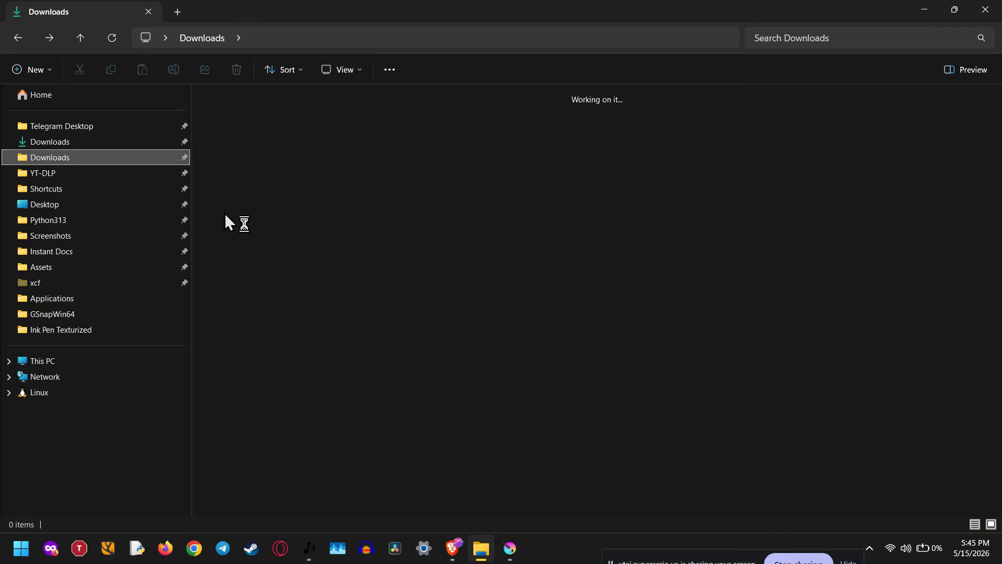
drag(334, 324, 527, 203)
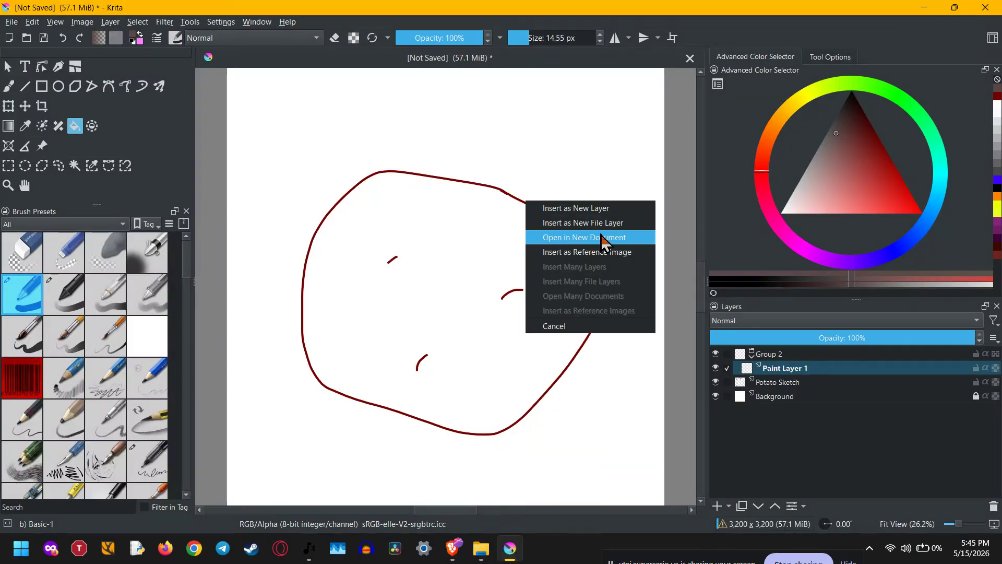
click(624, 211)
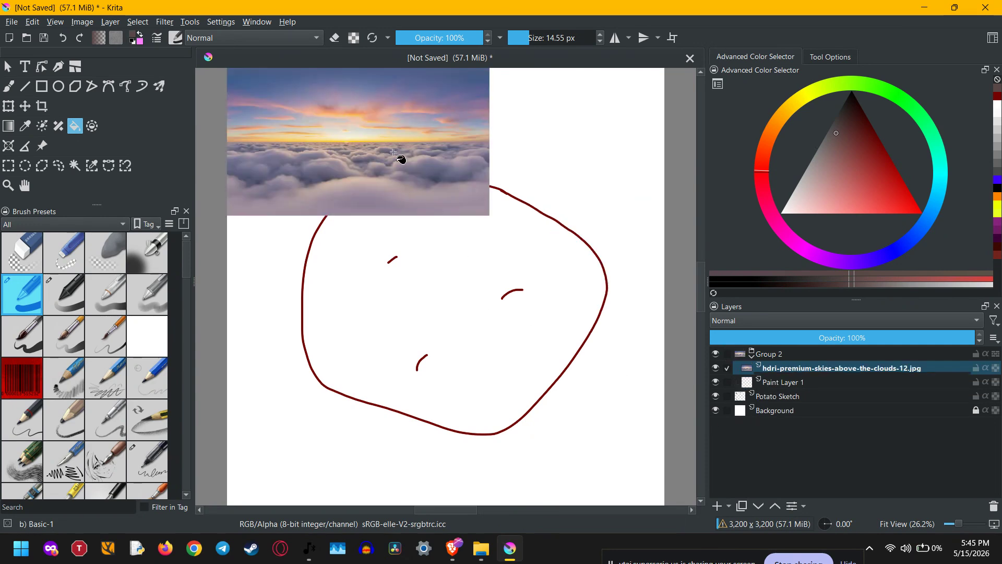
click(394, 153)
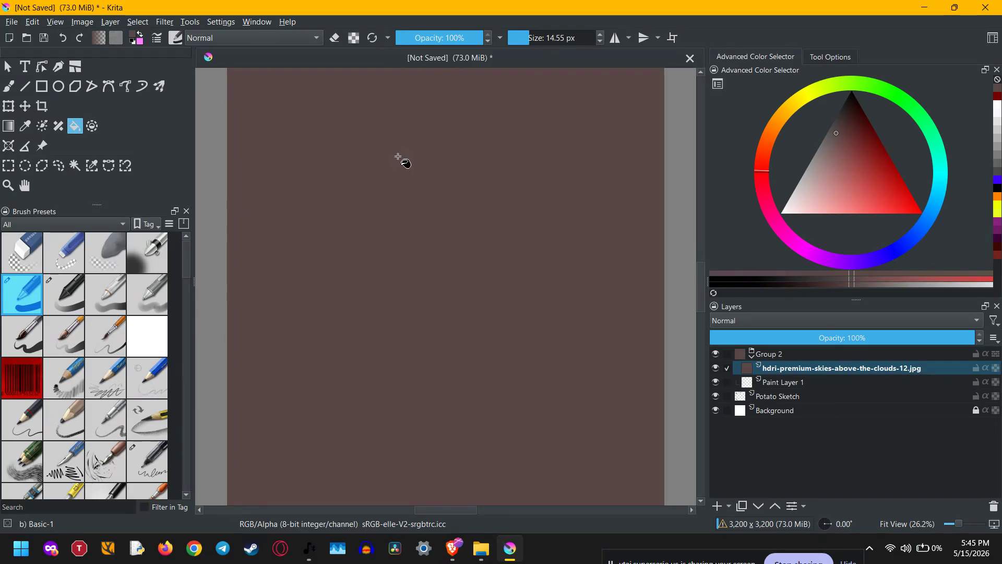
key(ctrl+z)
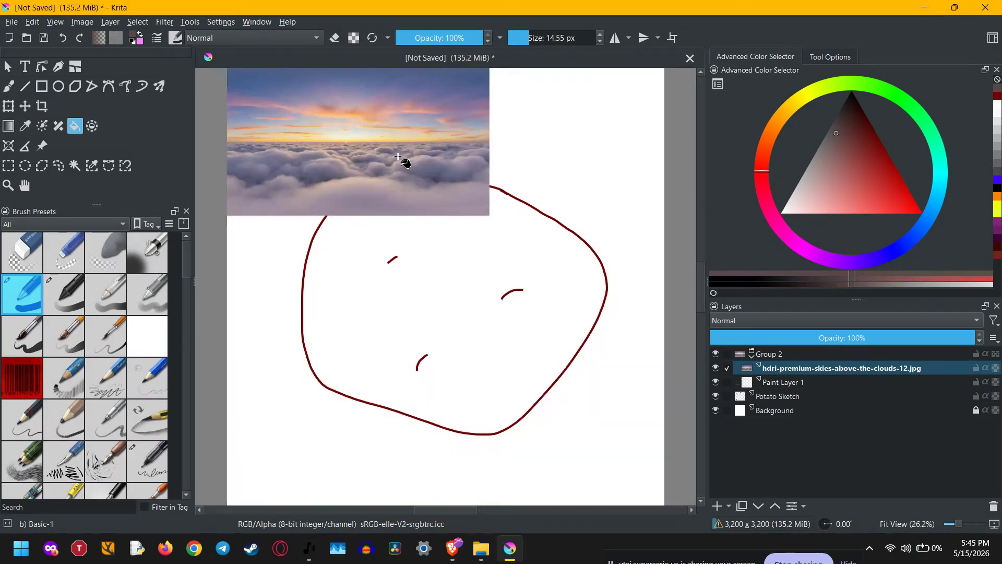
click(8, 66)
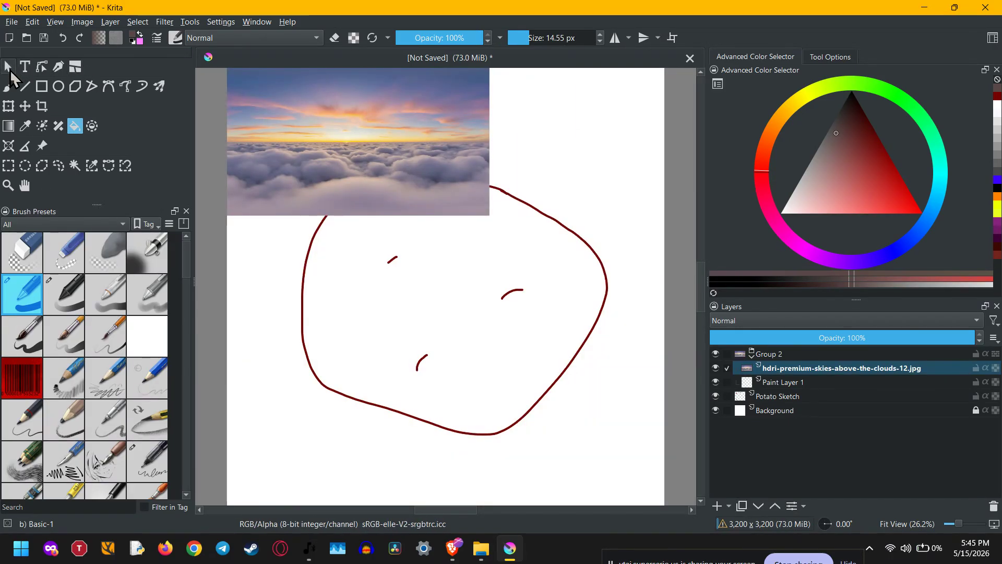
click(349, 177)
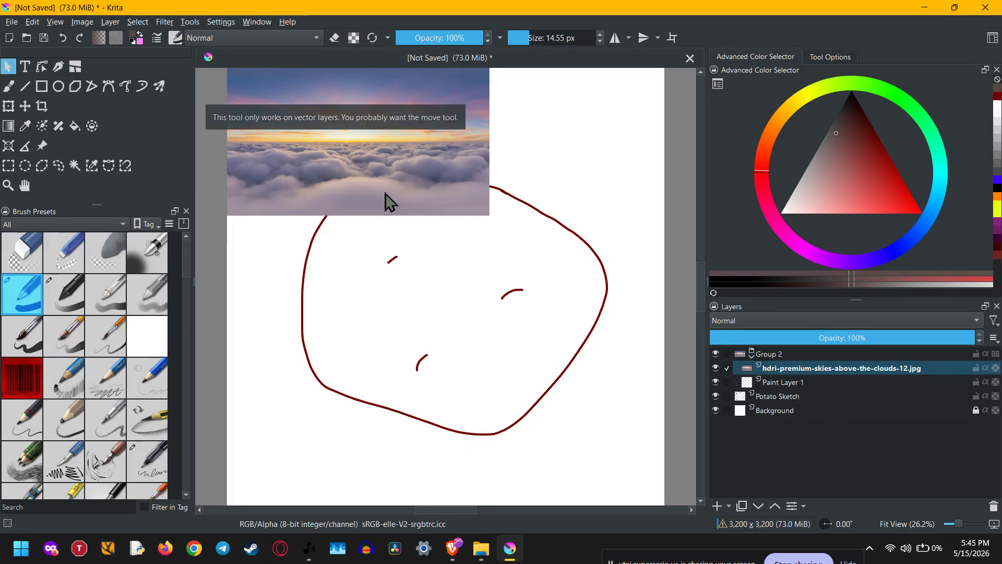
Move the cloud image layer from the canvas corner to the middle of the potato outline
click(777, 355)
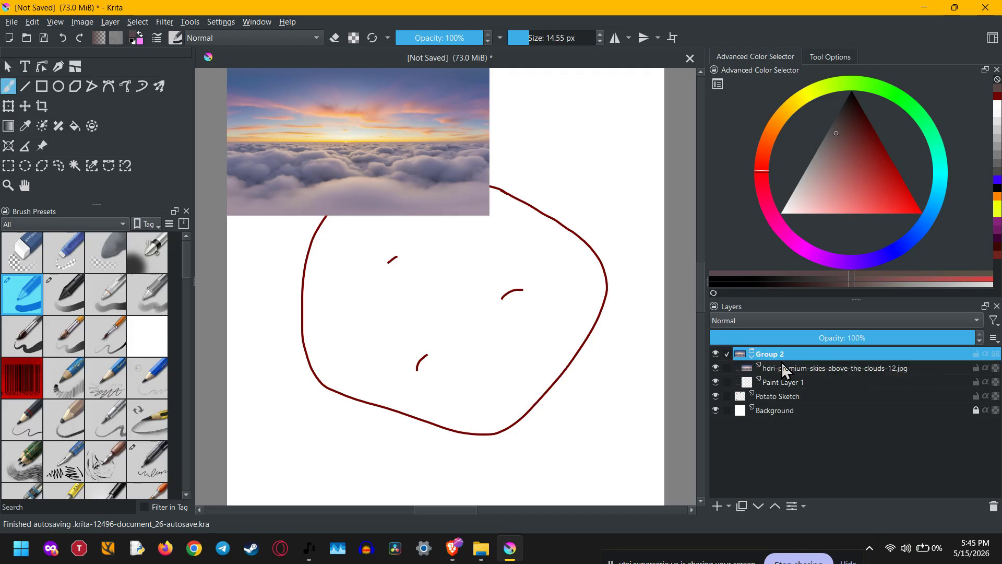
click(779, 368)
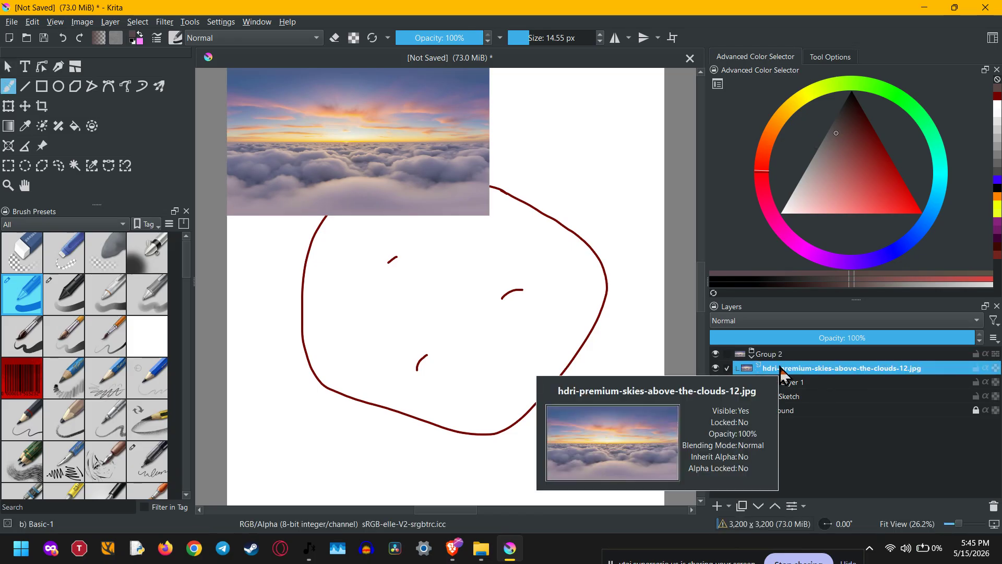
key(t)
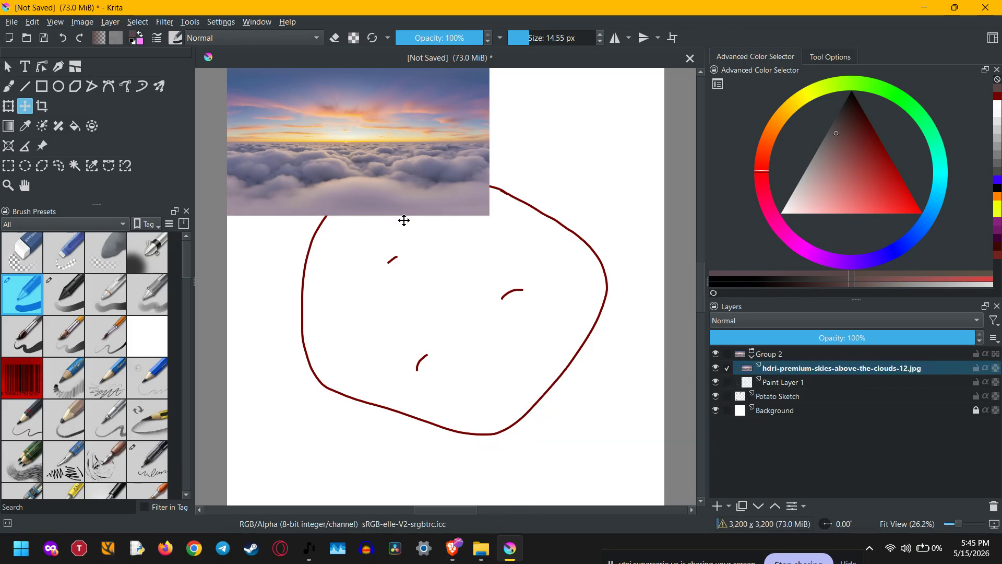
mouse_move(394, 180)
mouse_down()
mouse_move(467, 253)
mouse_move(488, 324)
mouse_up()
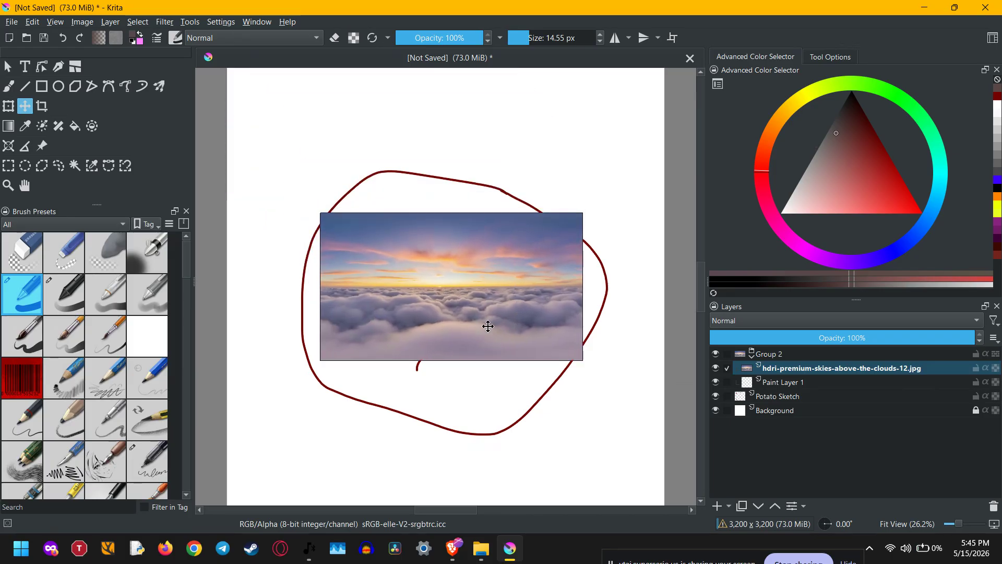
Hide the cloud image layer and show it again to compare the canvas with and without it
click(717, 369)
click(718, 369)
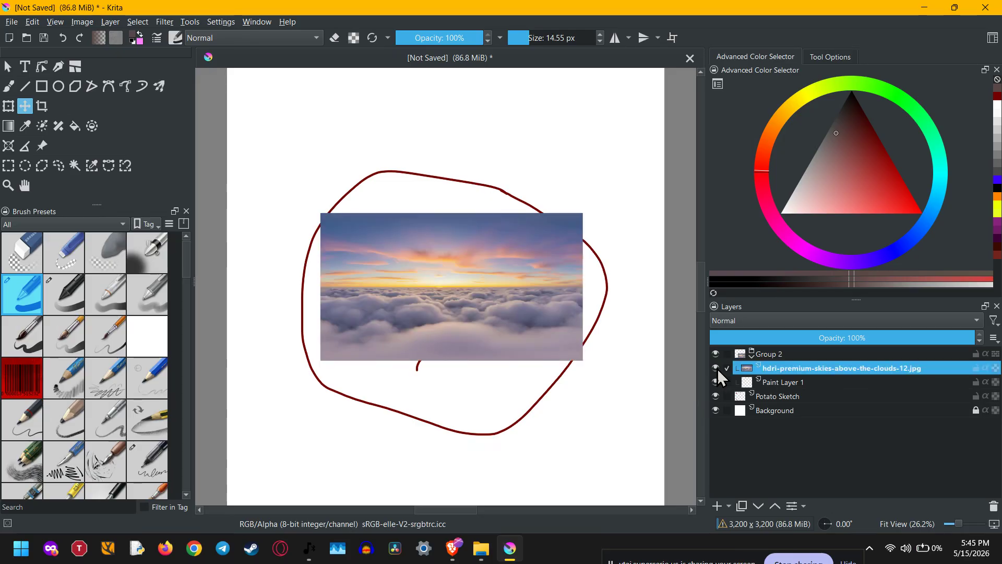
scroll(548, 416, down, 3)
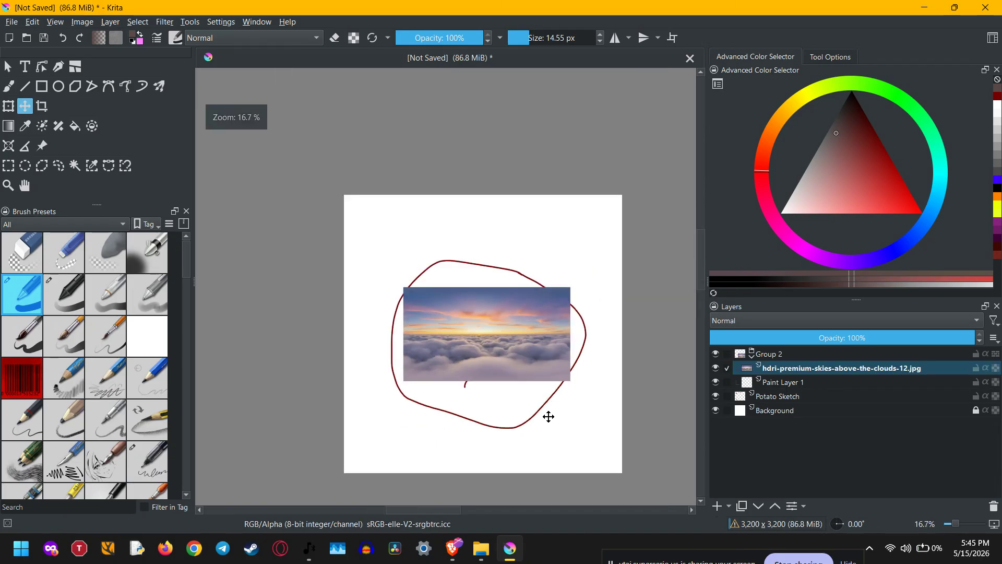
scroll(535, 379, up, 1)
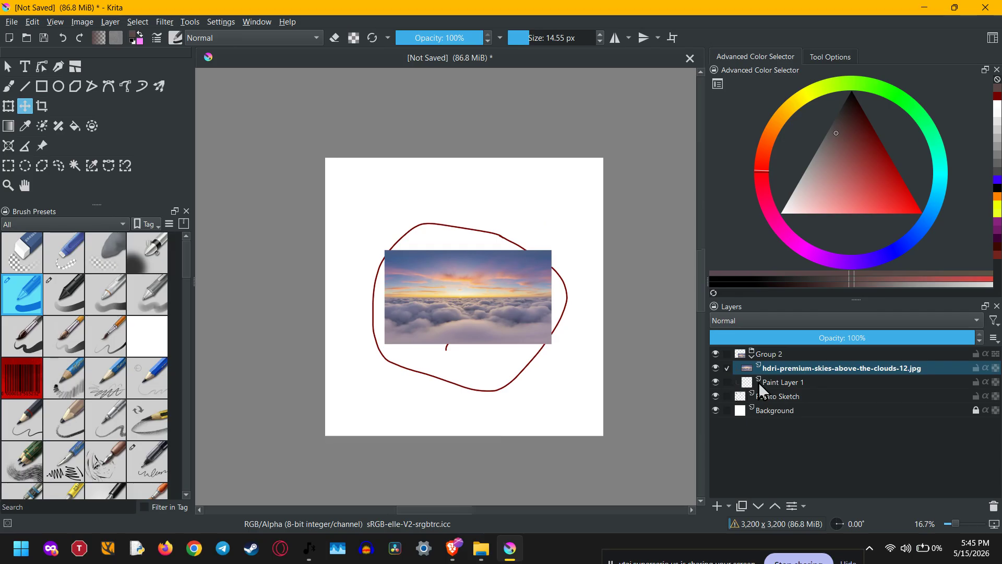
mouse_move(766, 382)
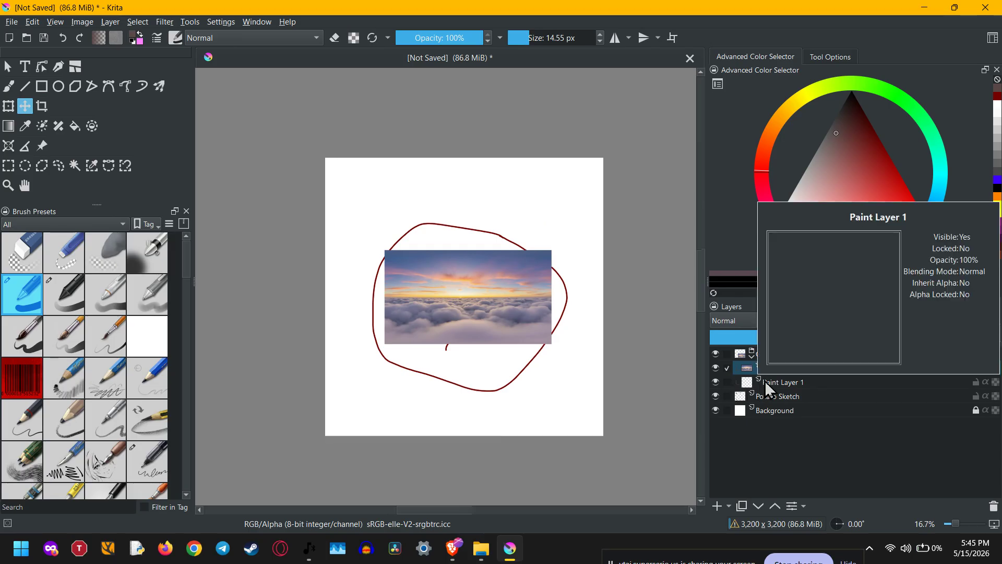